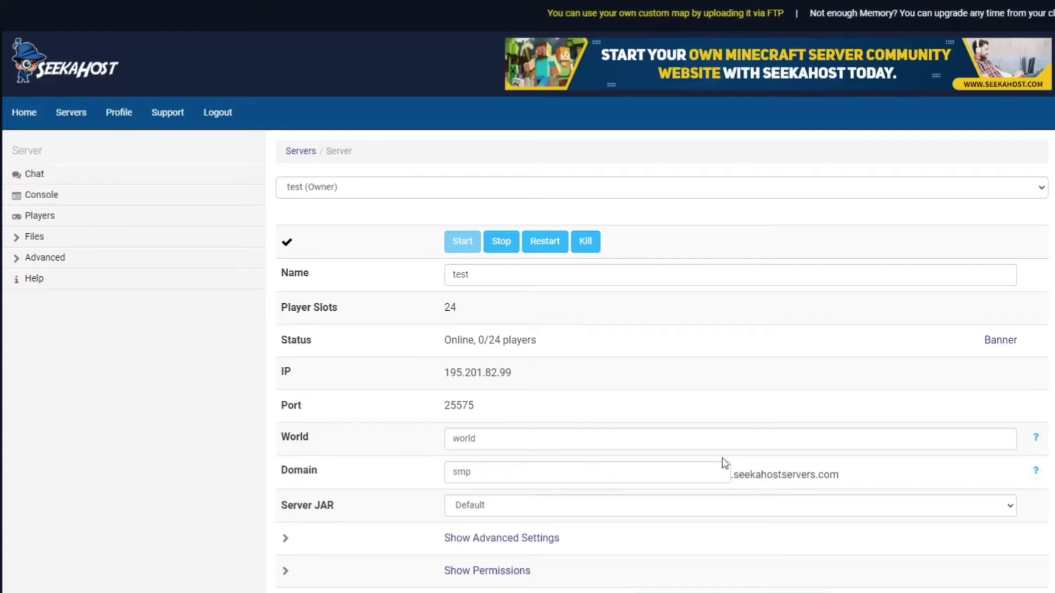
pyautogui.click(772, 507)
pyautogui.scroll(-5, 687, 393)
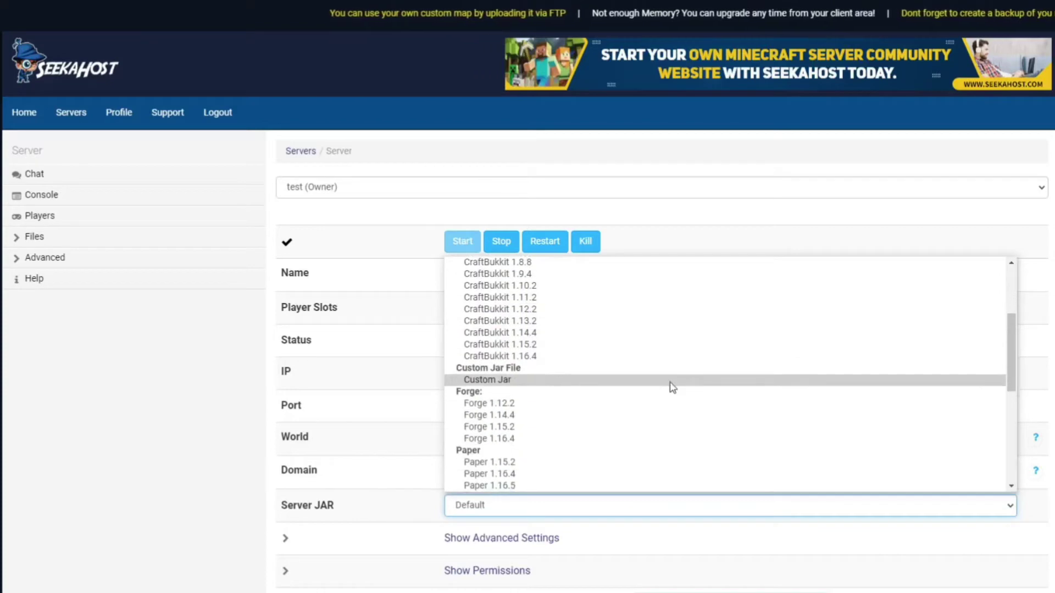
pyautogui.scroll(-2, 672, 385)
pyautogui.scroll(1, 632, 363)
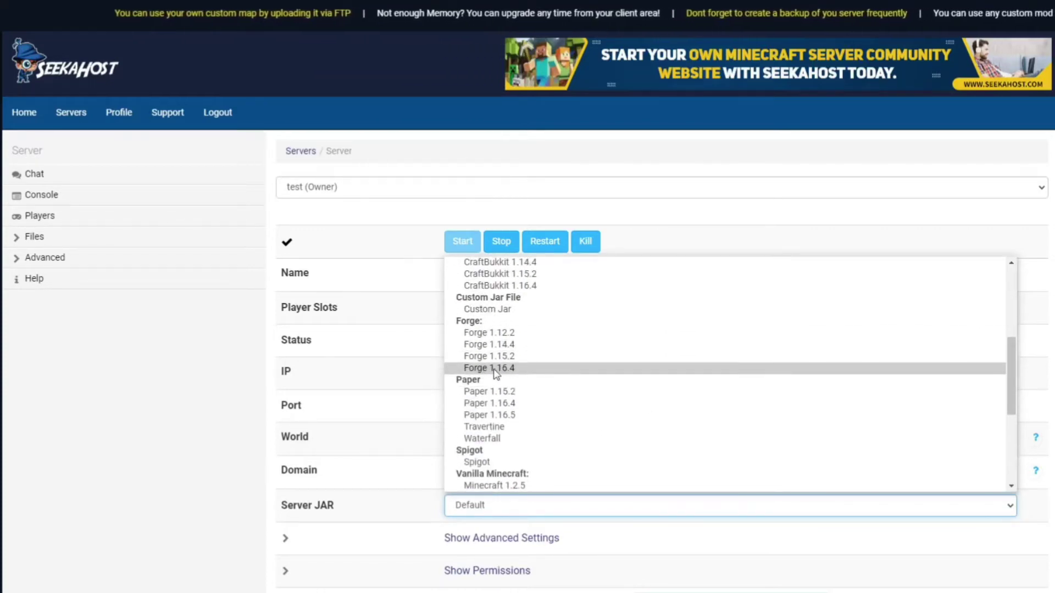
pyautogui.click(426, 366)
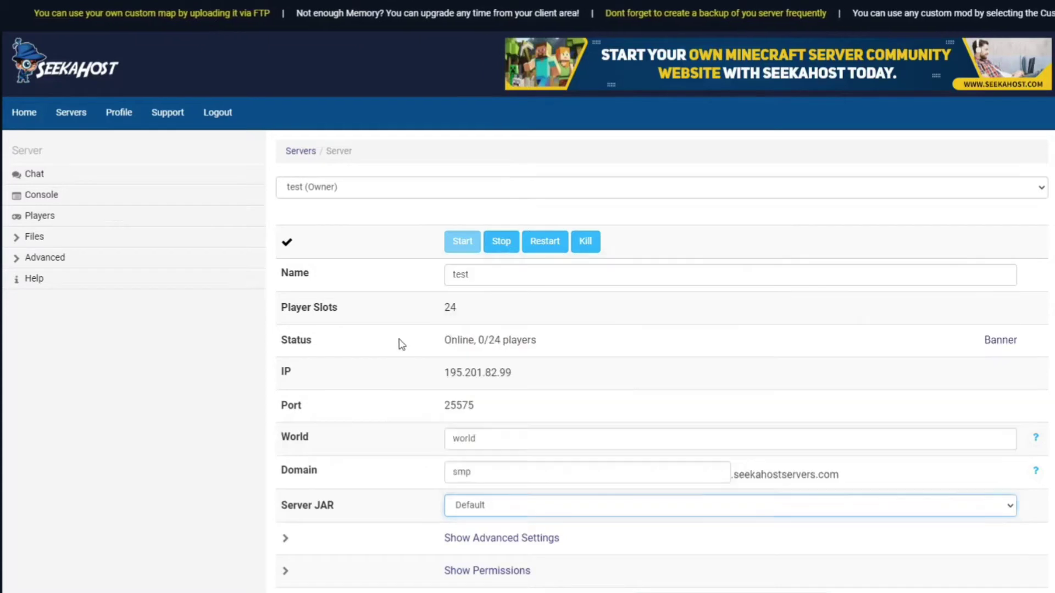
# Stop the test server, set its Server JAR to Forge 1.16.4 and save the server settings.
pyautogui.click(495, 247)
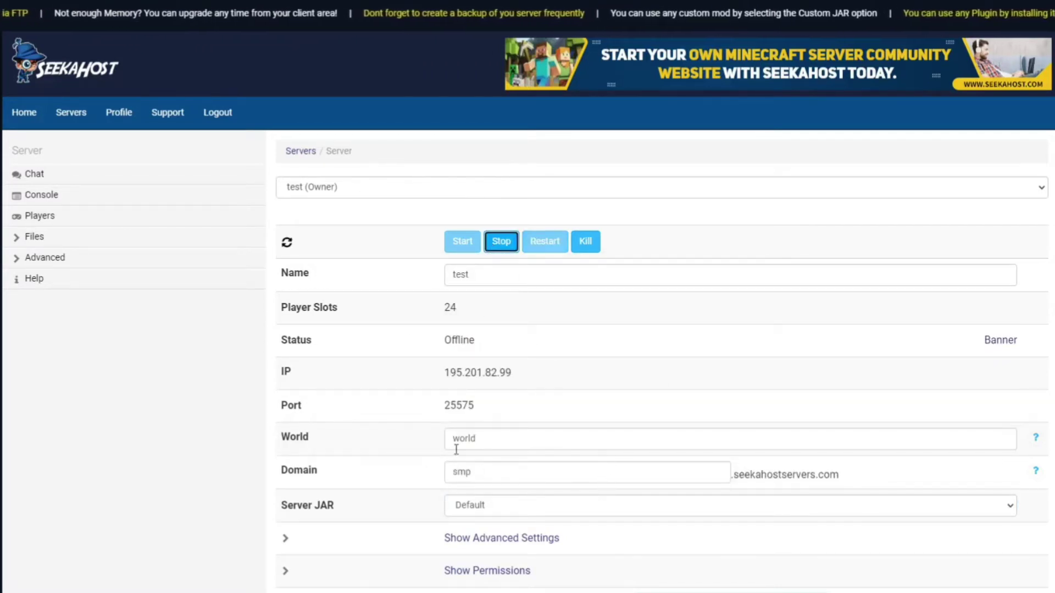
pyautogui.click(522, 515)
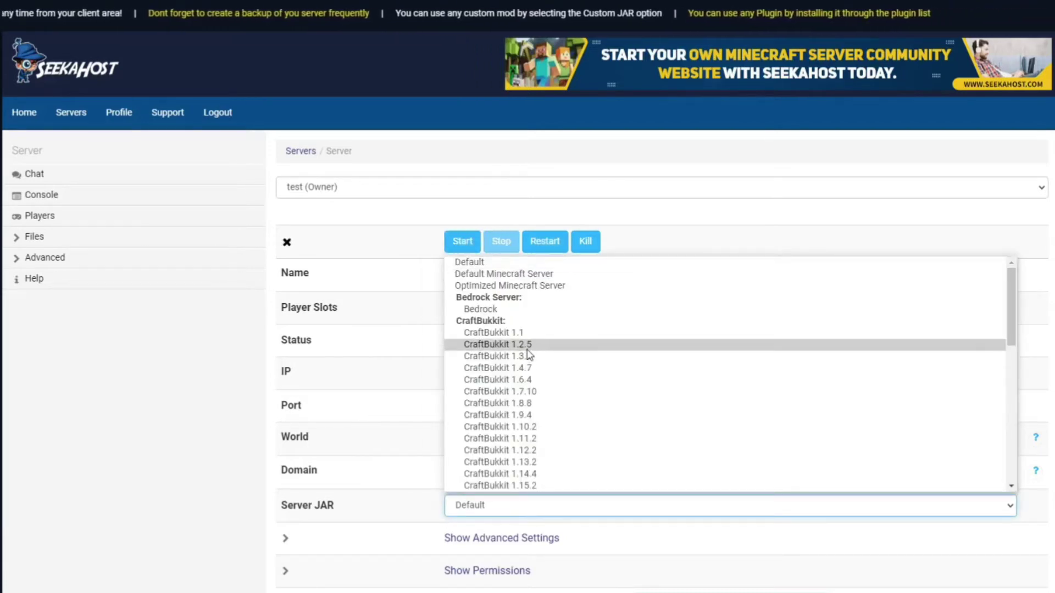
pyautogui.scroll(-4, 536, 365)
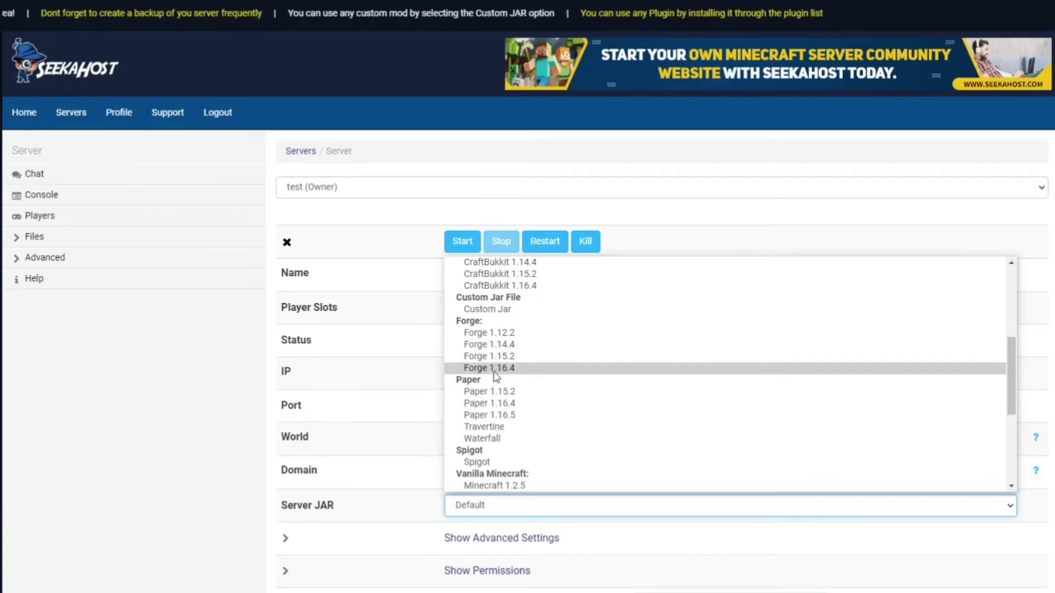
pyautogui.click(495, 368)
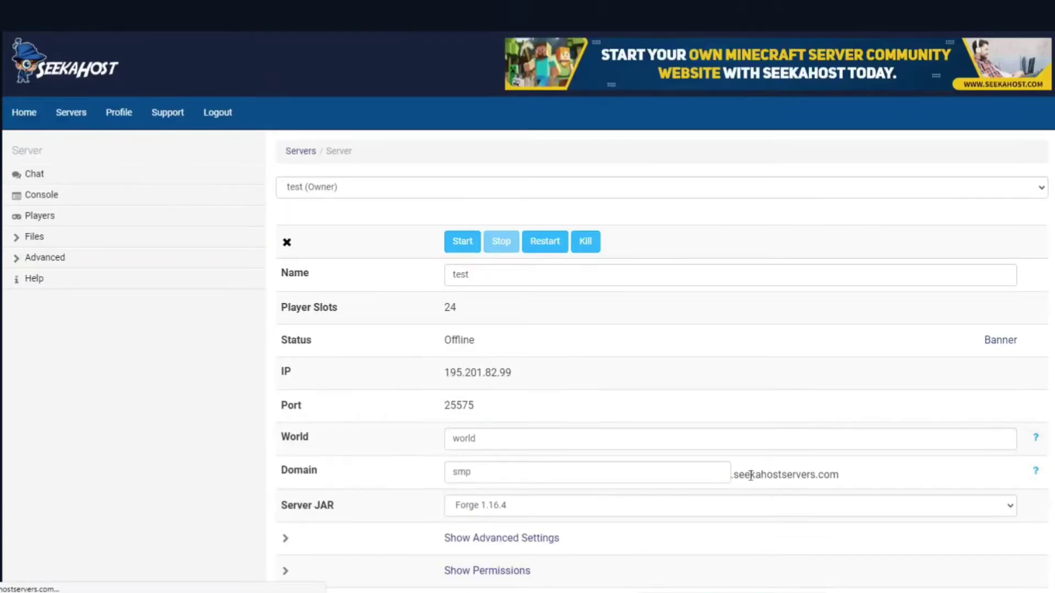
pyautogui.scroll(-3, 723, 480)
pyautogui.click(684, 429)
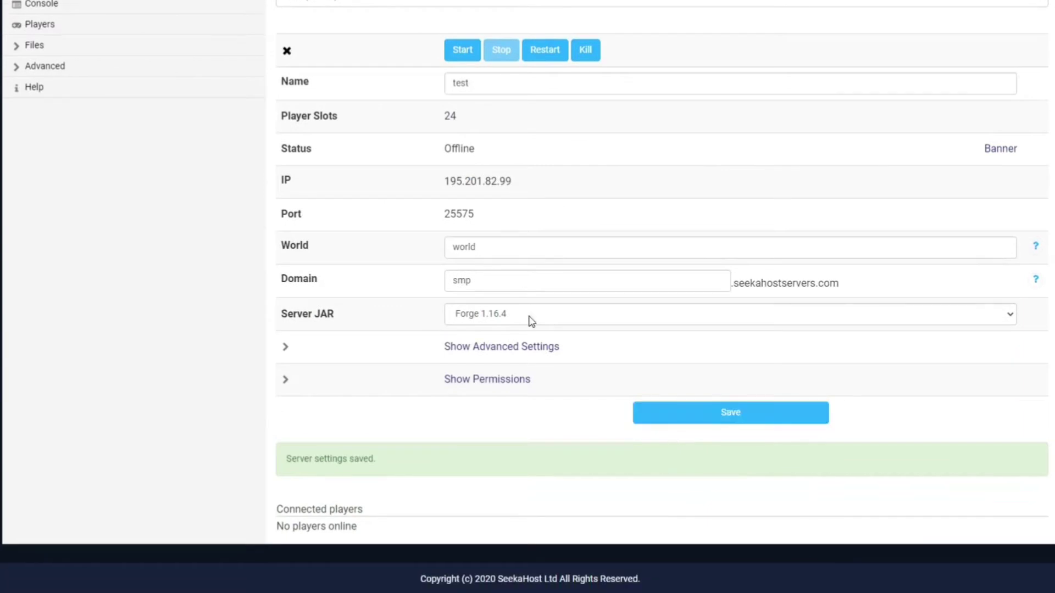
# Start the test server on Forge and disconnect from the running Minecraft multiplayer session.
pyautogui.scroll(4, 530, 320)
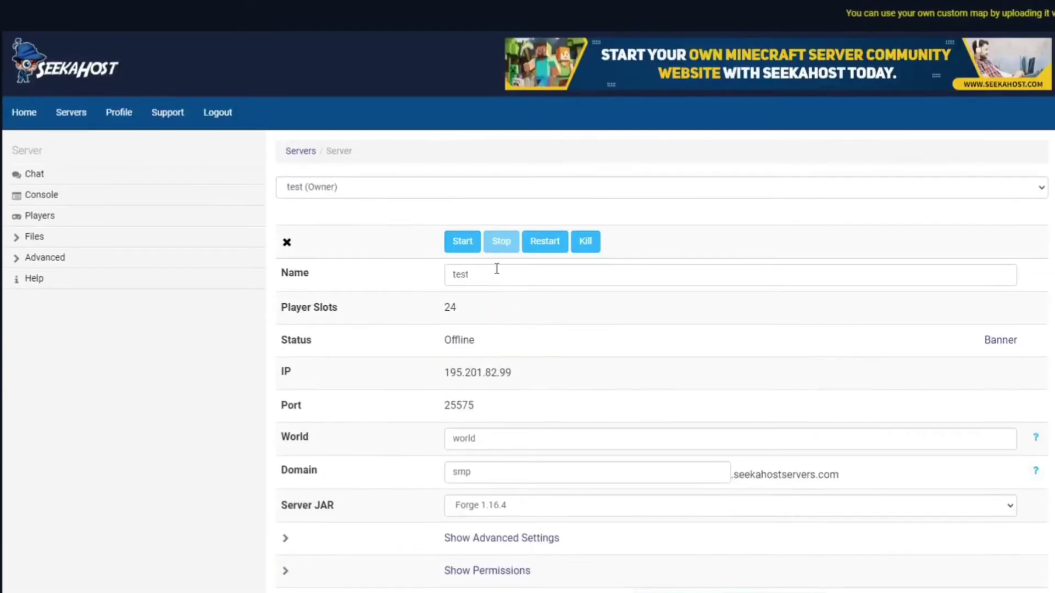
pyautogui.click(462, 243)
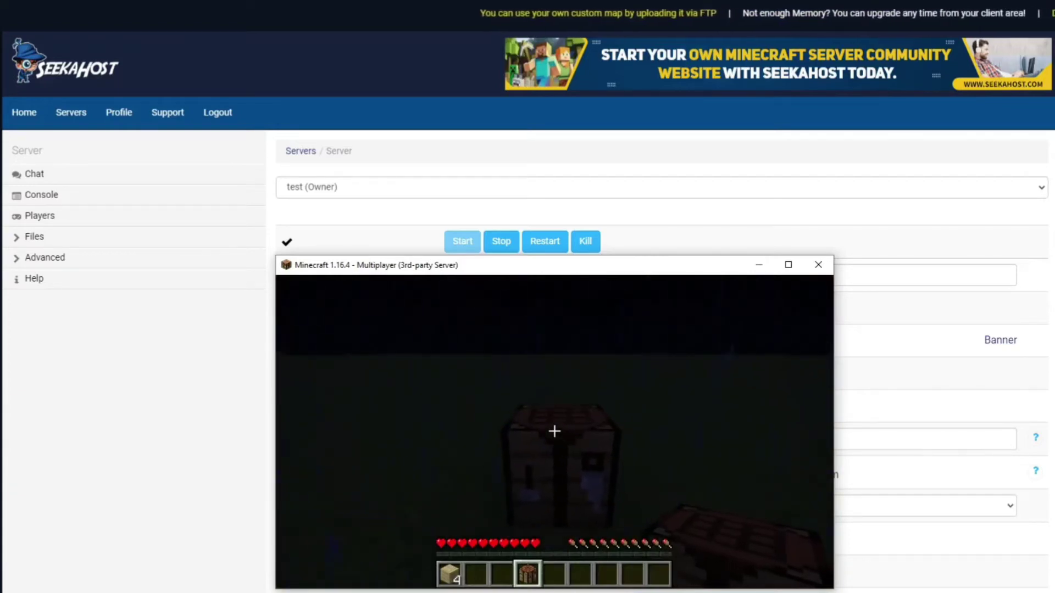
pyautogui.press('Escape')
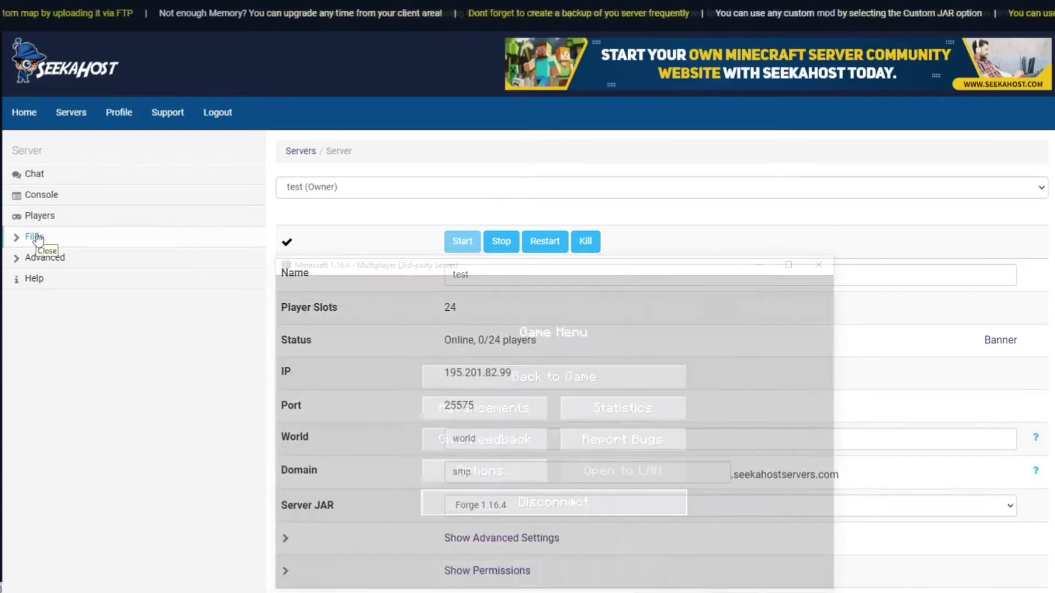
# Look into the server's mods folder through FTP File Access.
pyautogui.click(35, 237)
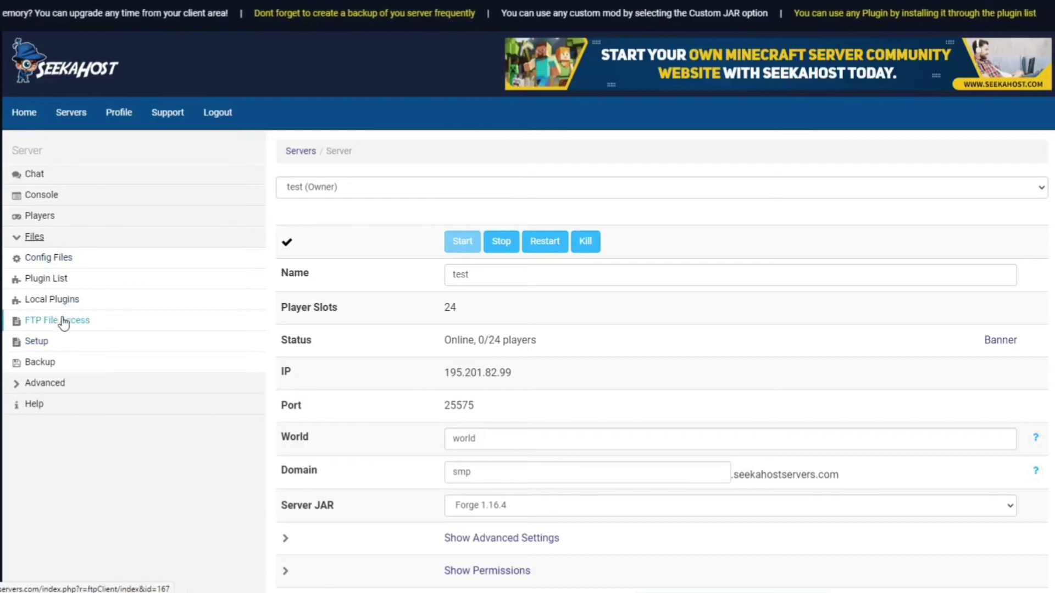
pyautogui.click(82, 322)
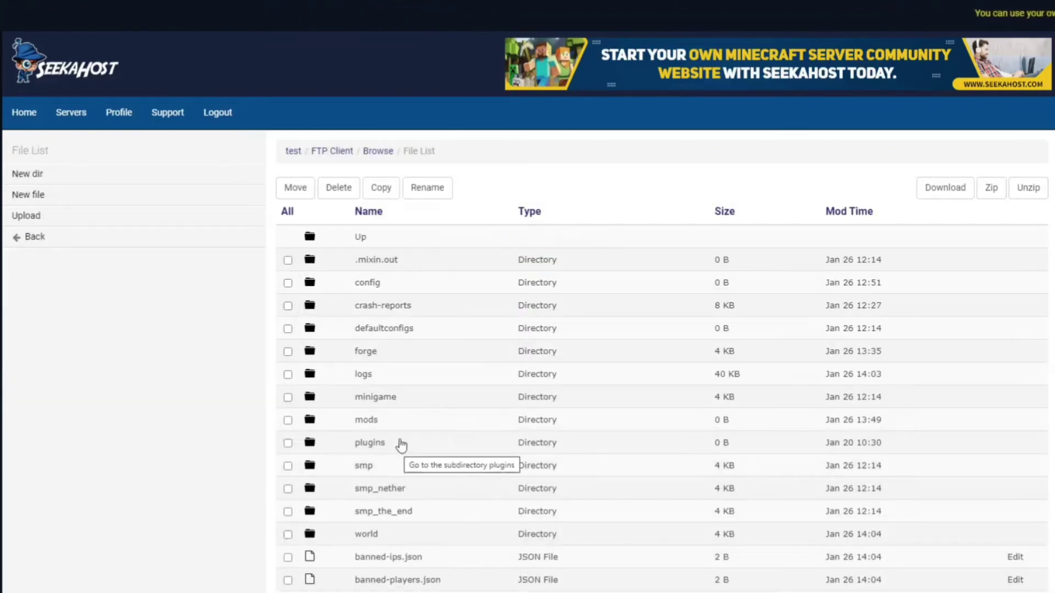
pyautogui.click(366, 420)
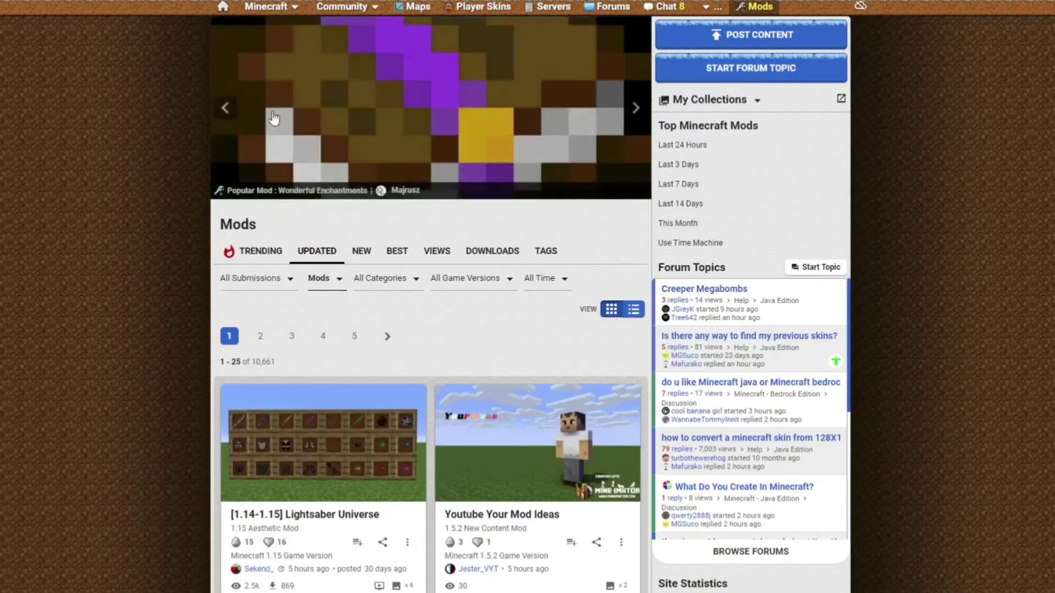
# Browse the Minecraft mod listings on Planet Minecraft and CurseForge for a mod to install.
pyautogui.scroll(2, 455, 242)
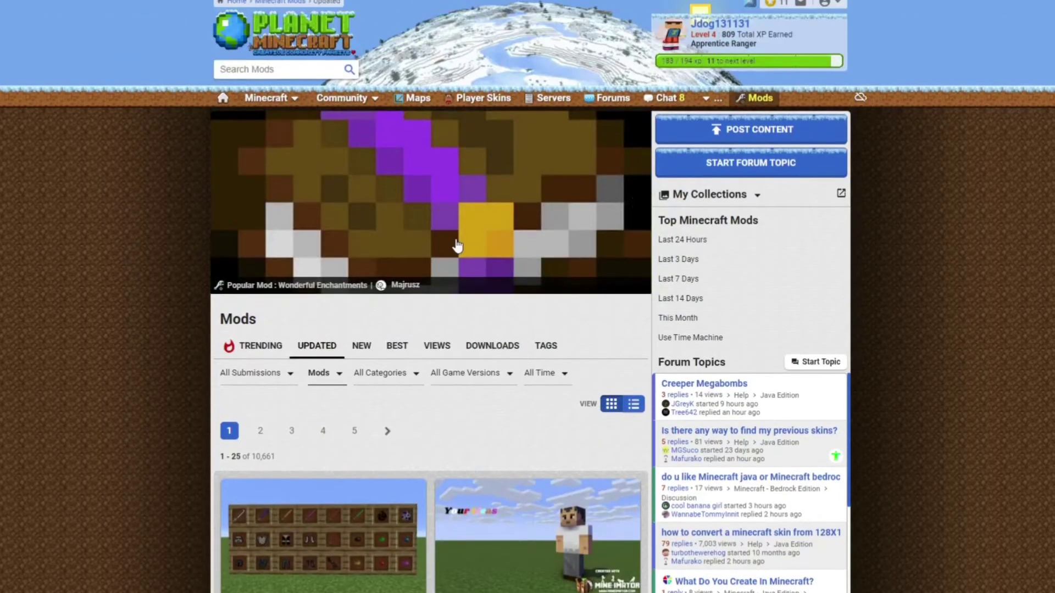
pyautogui.scroll(-3, 454, 243)
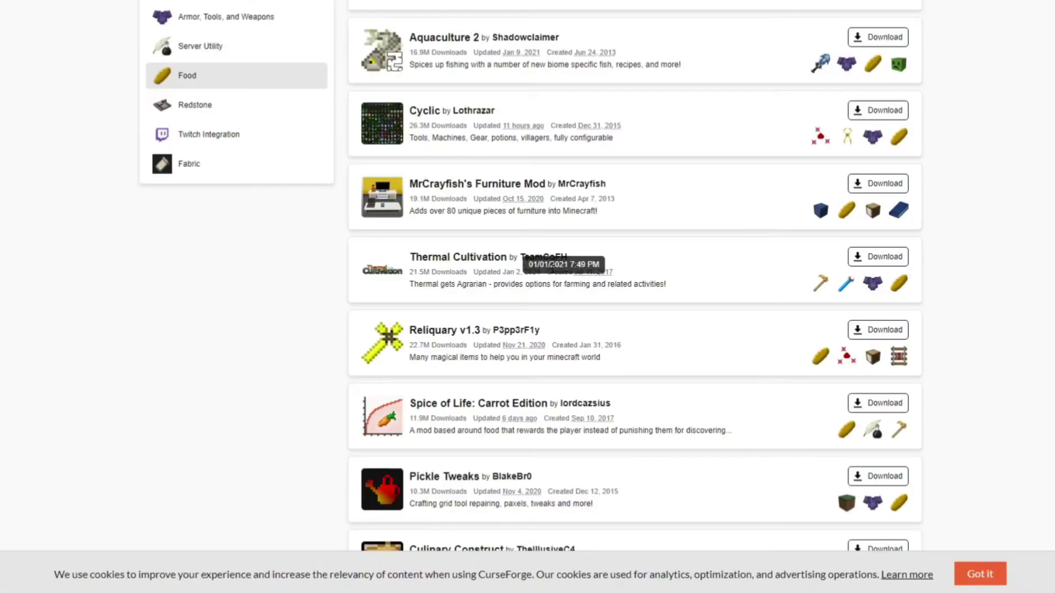
pyautogui.scroll(10, 566, 266)
pyautogui.scroll(-5, 584, 275)
pyautogui.scroll(-3, 583, 275)
pyautogui.scroll(3, 588, 231)
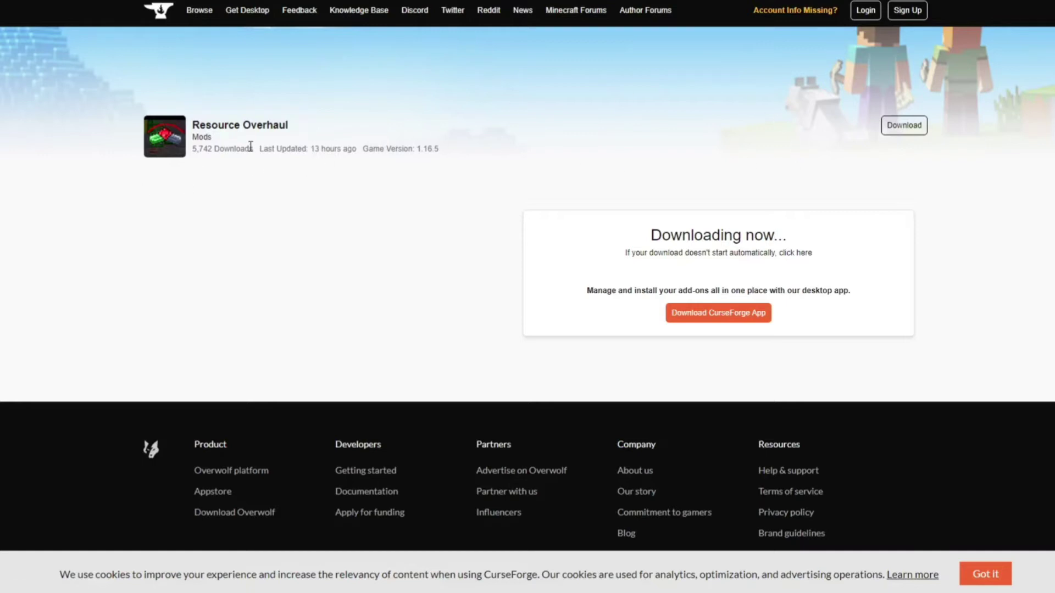
# Download the Resource Overhaul mod from CurseForge and discard the blocked duplicate download.
pyautogui.click(904, 125)
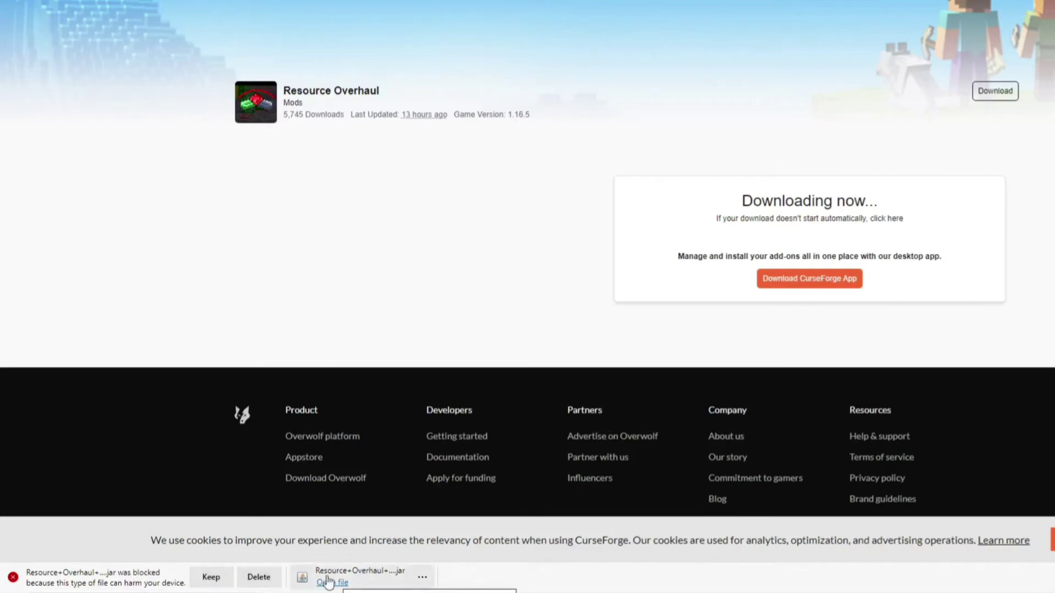
pyautogui.click(264, 576)
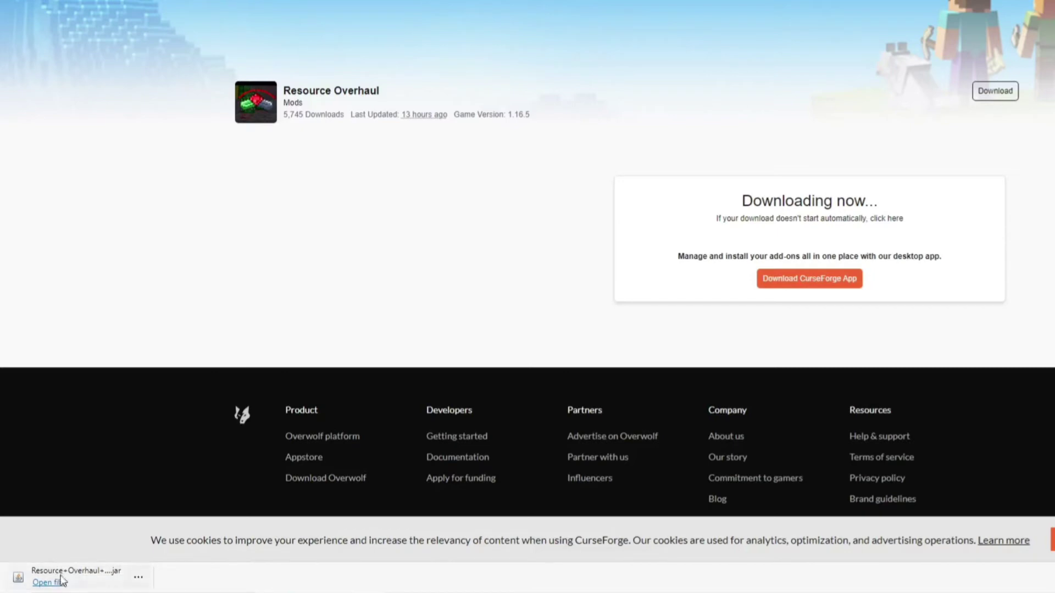
# Show the downloaded Resource Overhaul jar in its Downloads folder and copy the file.
pyautogui.click(138, 577)
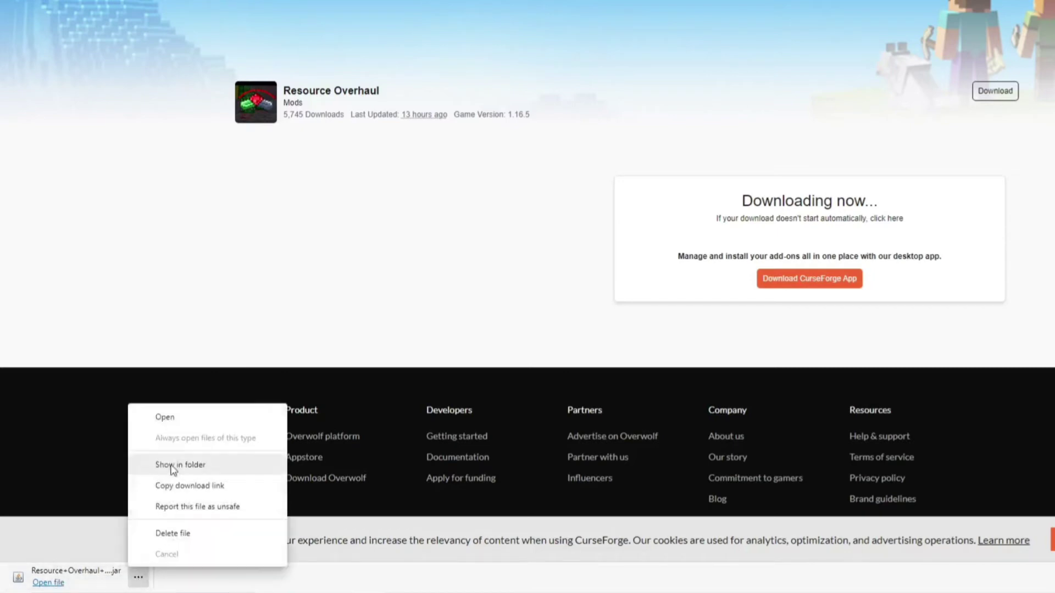
pyautogui.click(170, 466)
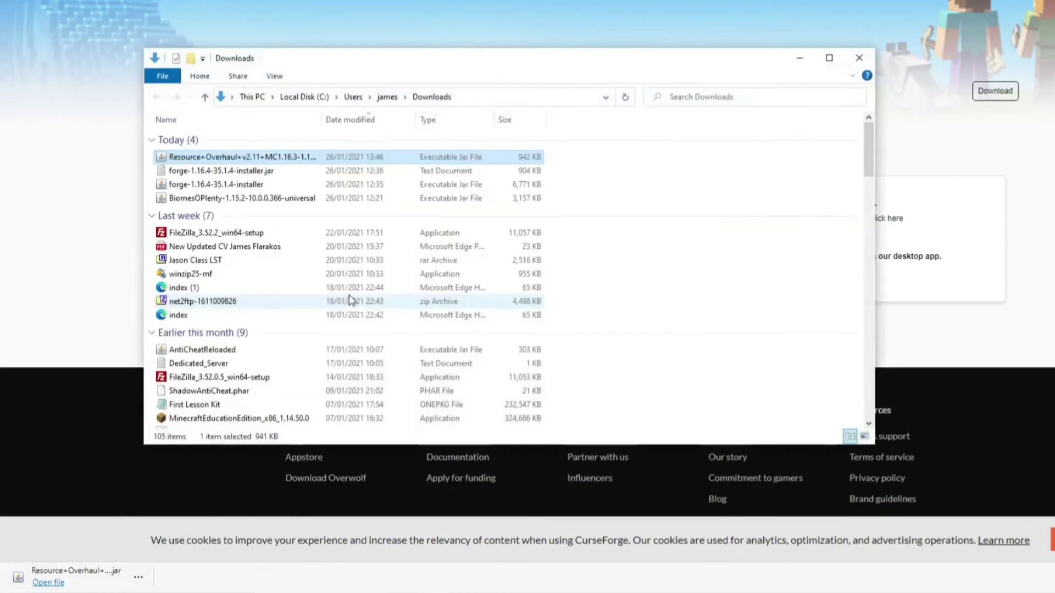
pyautogui.rightClick(239, 156)
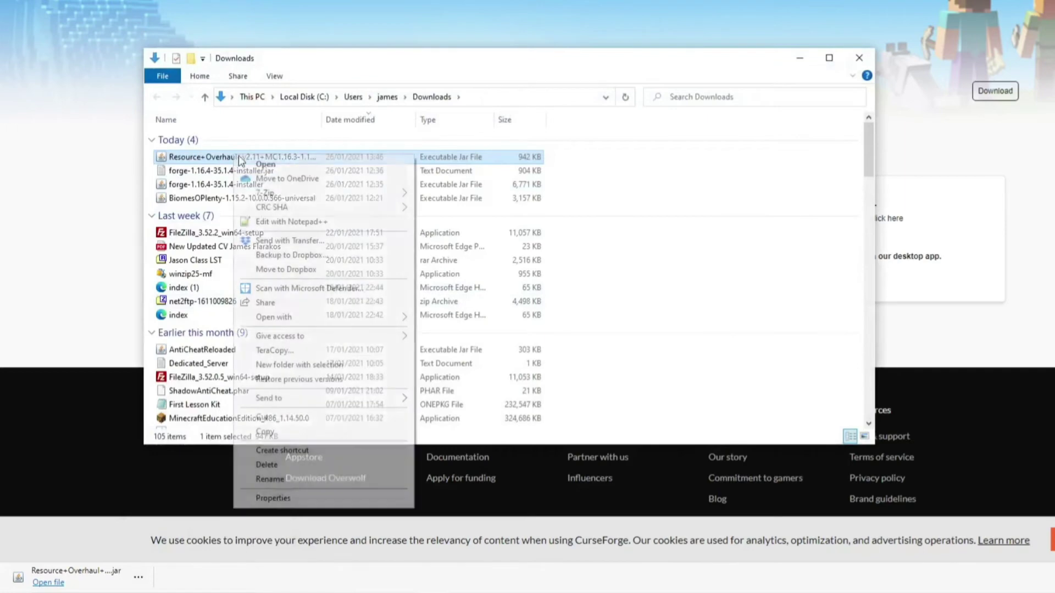
pyautogui.click(294, 432)
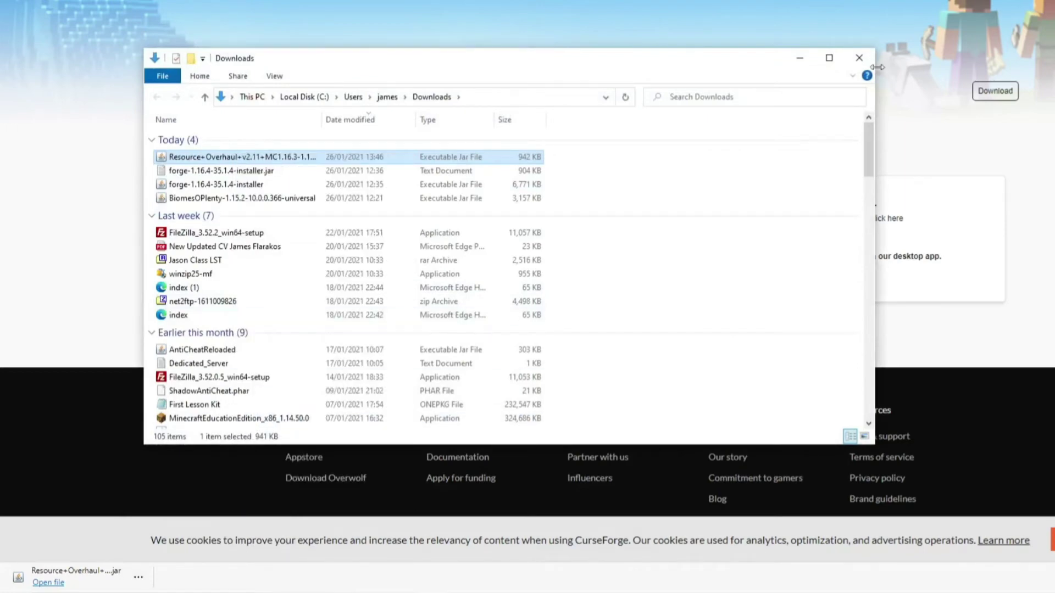
# Minimize the Downloads window and paste the copied Resource Overhaul jar onto the desktop.
pyautogui.click(799, 62)
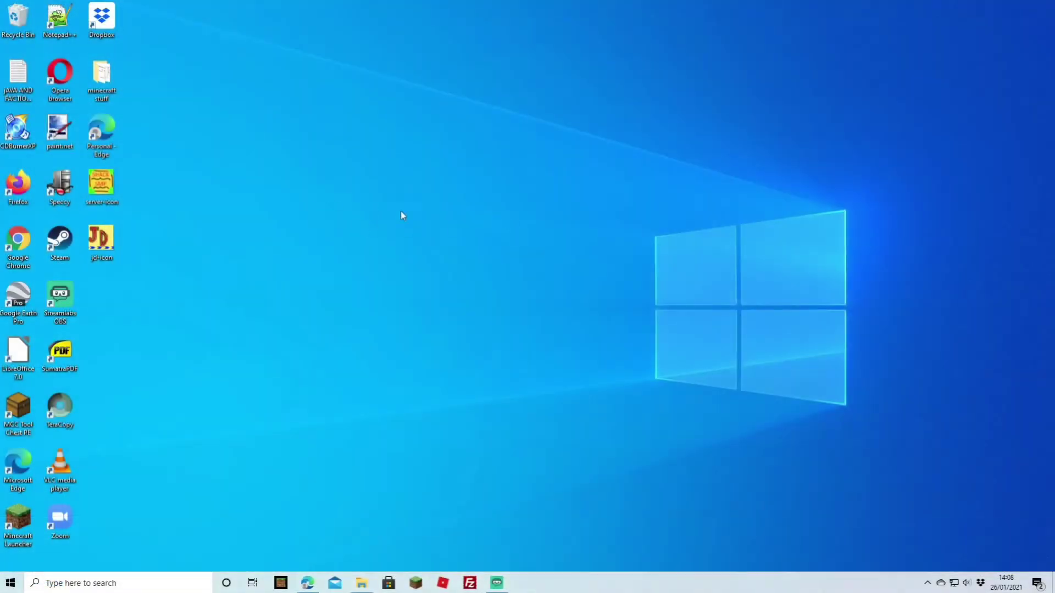
pyautogui.rightClick(416, 206)
pyautogui.moveTo(492, 214)
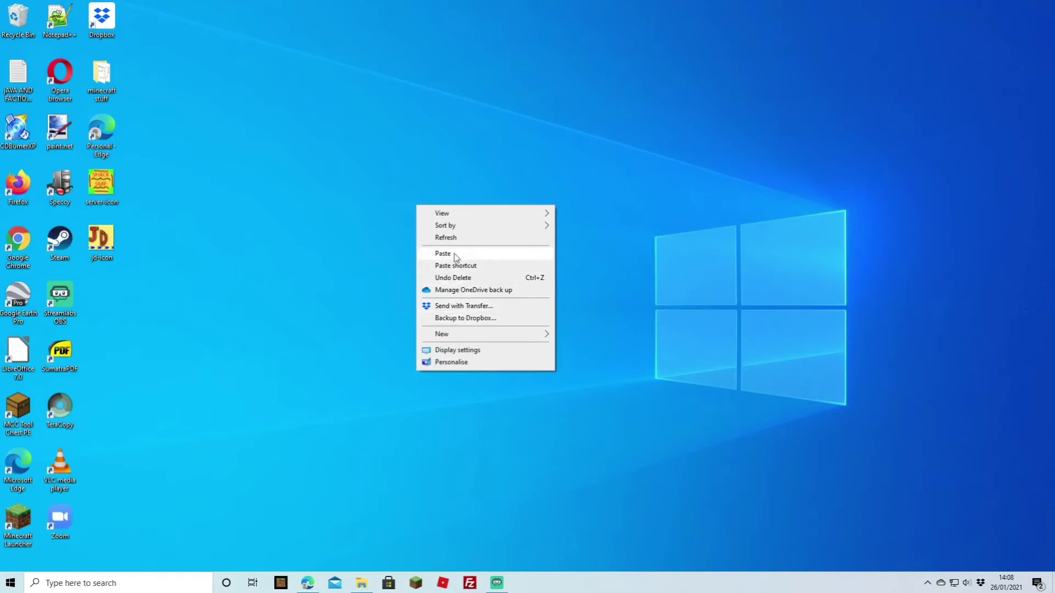
pyautogui.click(454, 253)
pyautogui.click(491, 288)
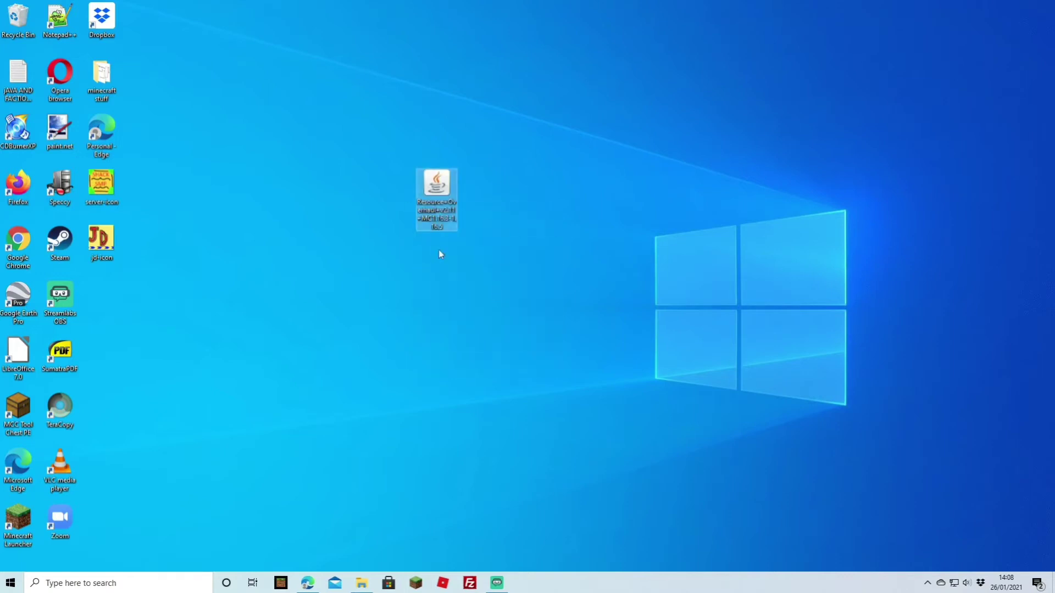
pyautogui.moveTo(436, 206); pyautogui.dragTo(270, 206)
pyautogui.click(479, 202)
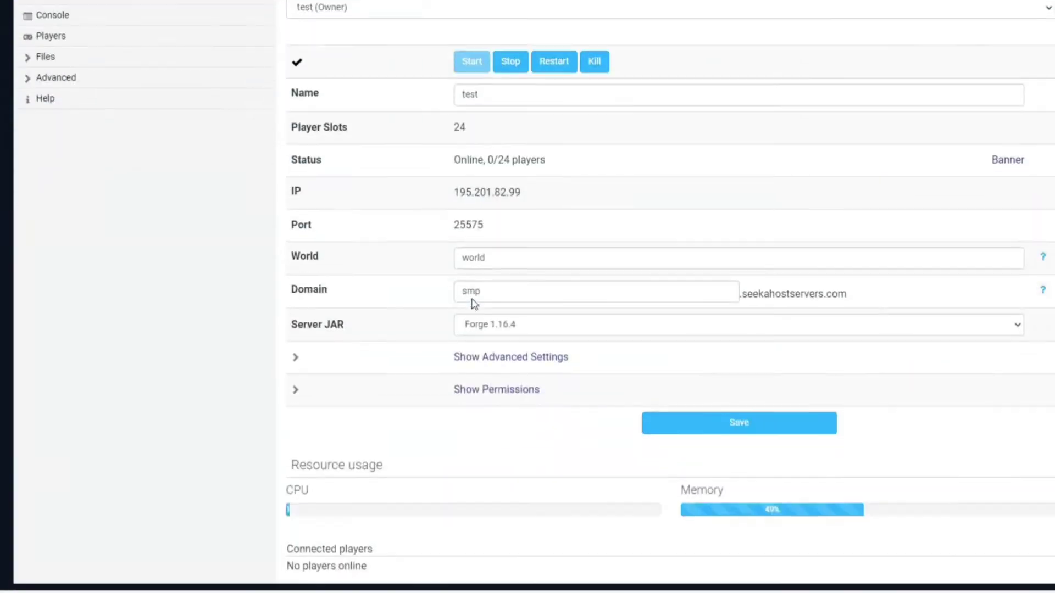
# Return to the SeekaHost server panel and open the mods folder through FTP File Access.
pyautogui.scroll(3, 471, 277)
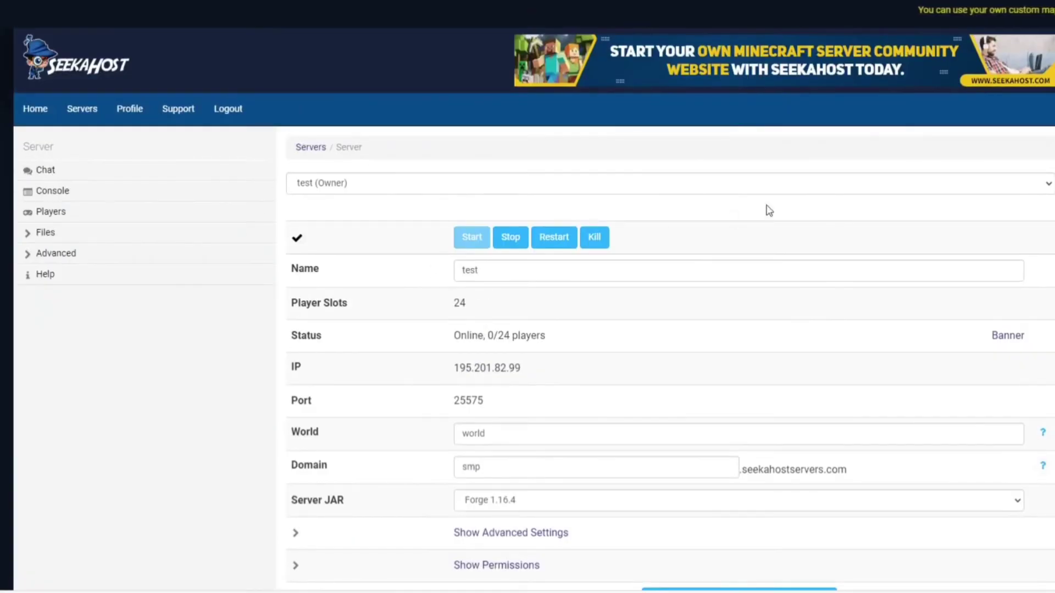
pyautogui.click(80, 238)
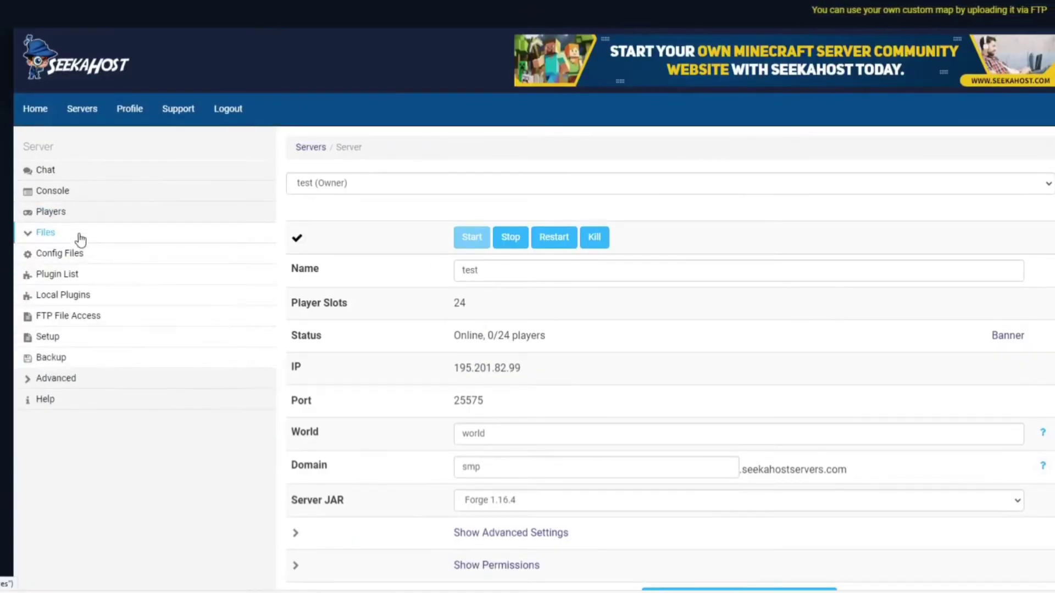
pyautogui.click(59, 318)
pyautogui.click(376, 416)
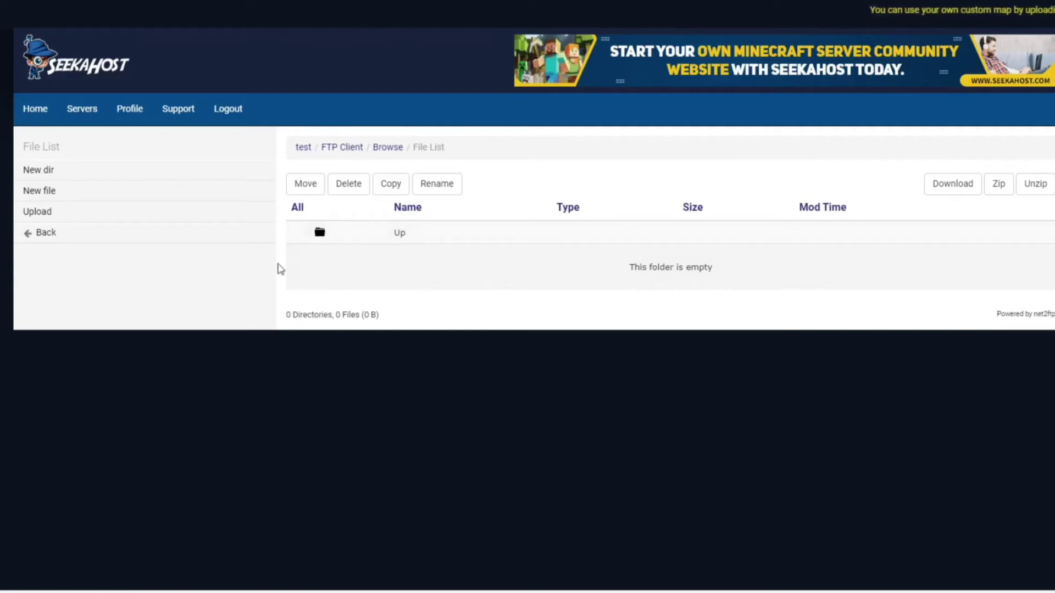
# Upload Resource+Overhaul+v2.11+MC1.16.3-1.16.5 from the desktop to the /mods directory and restart the test server.
pyautogui.click(73, 212)
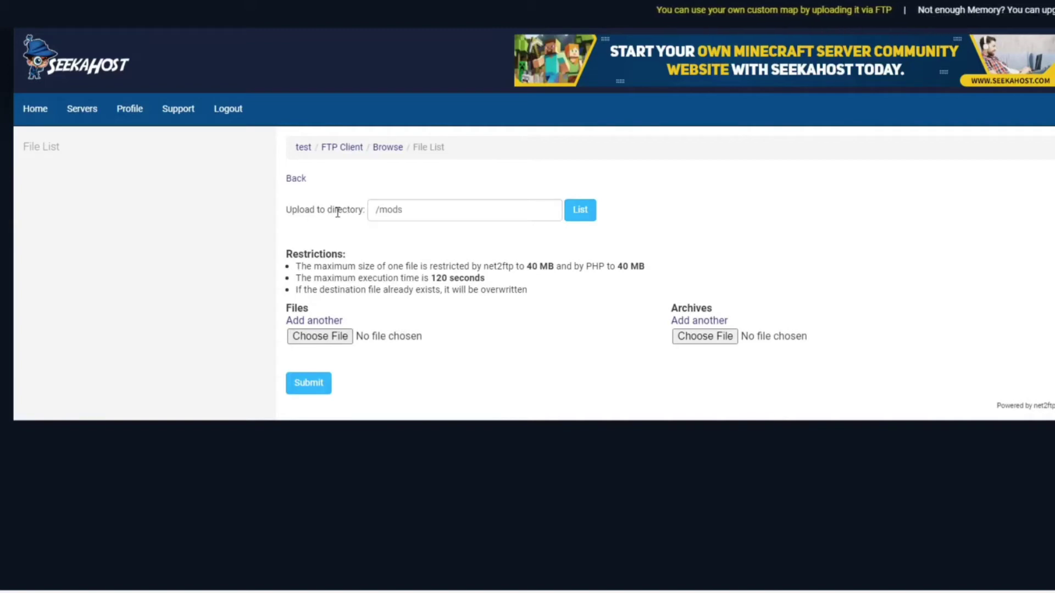
pyautogui.click(341, 337)
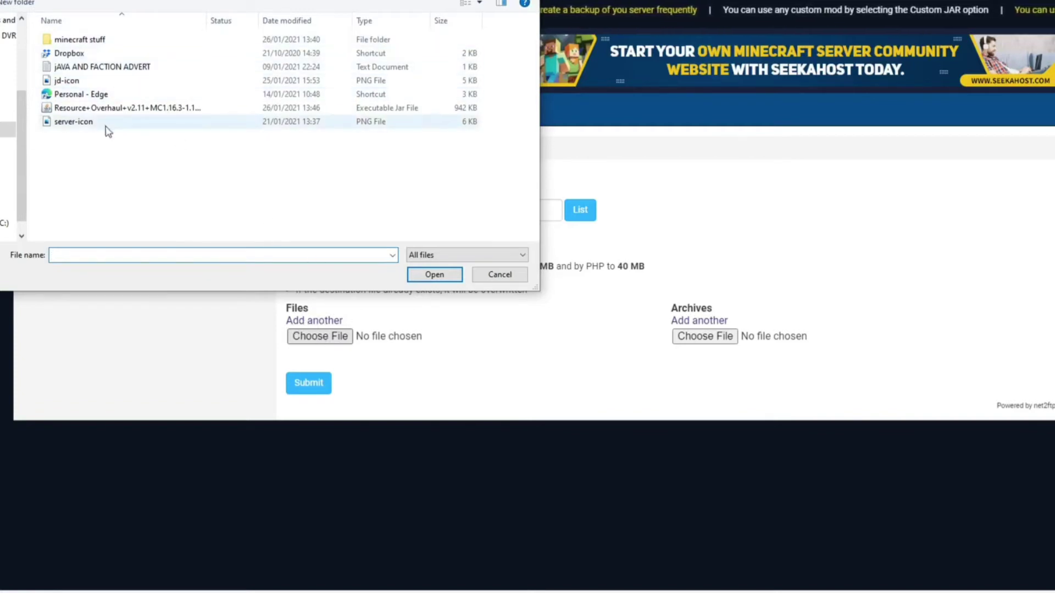
pyautogui.doubleClick(132, 108)
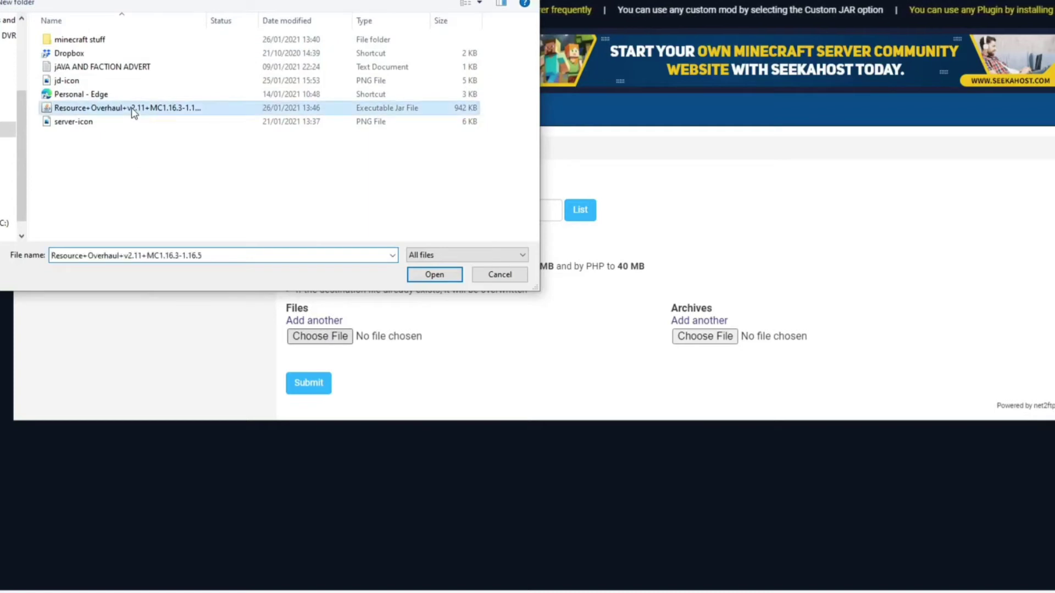
pyautogui.click(309, 416)
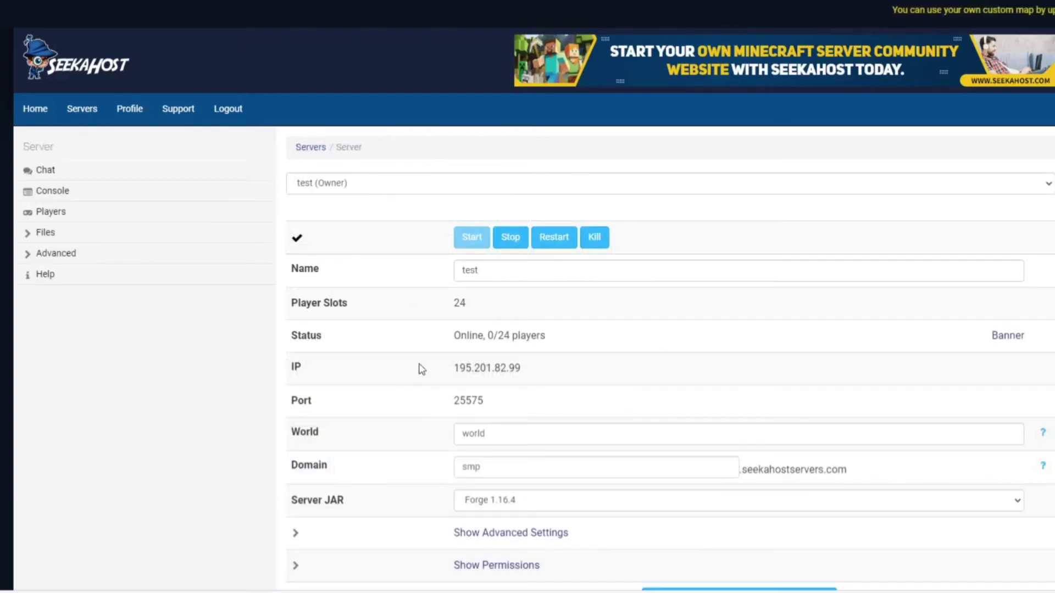
pyautogui.click(553, 239)
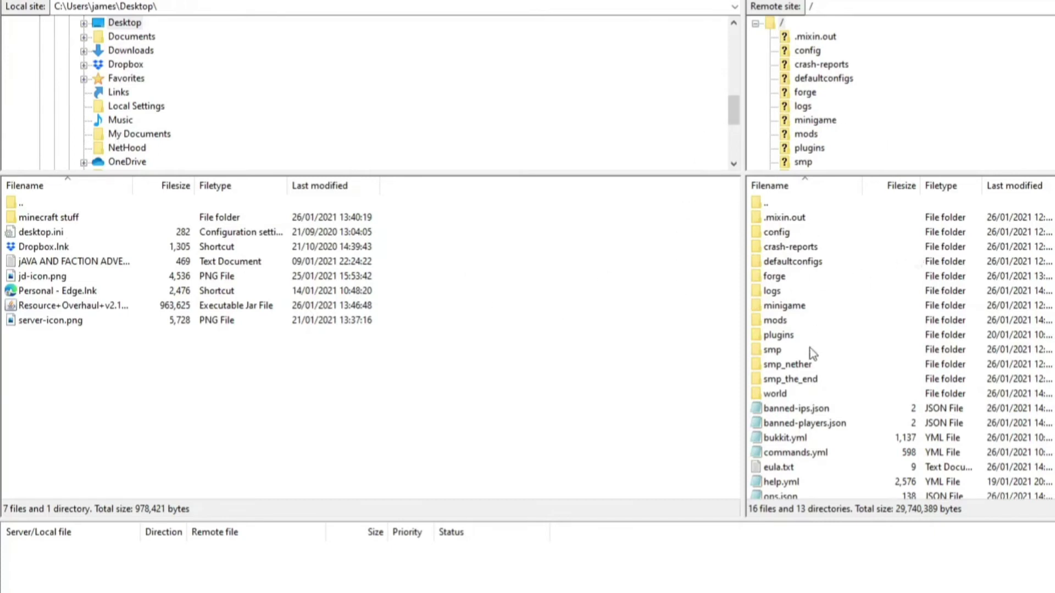
# Open the remote mods folder in the FTP client and select the Resource Overhaul jar among the local desktop files.
pyautogui.doubleClick(790, 320)
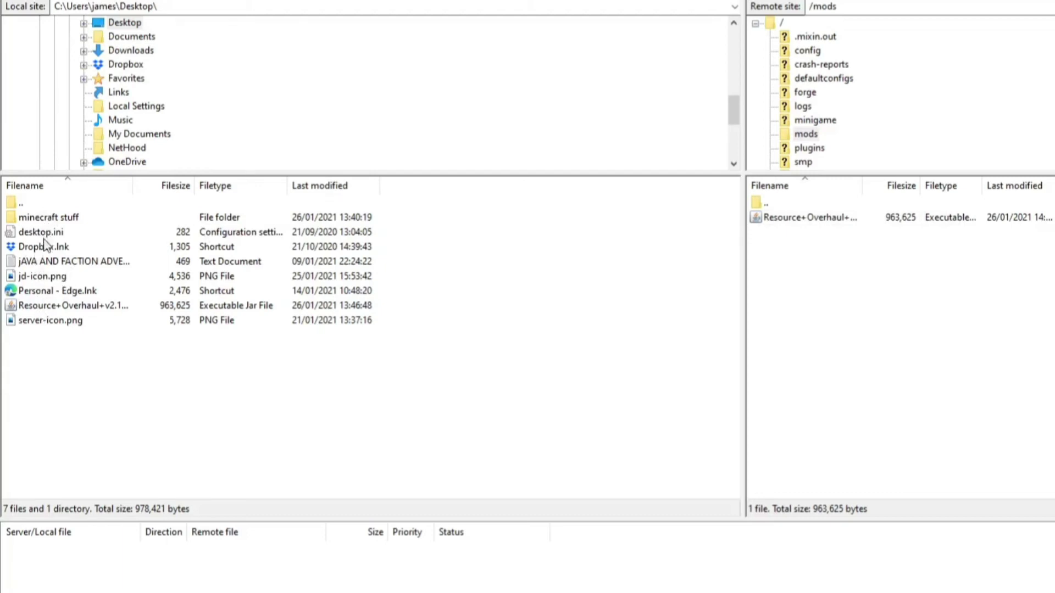
pyautogui.click(52, 311)
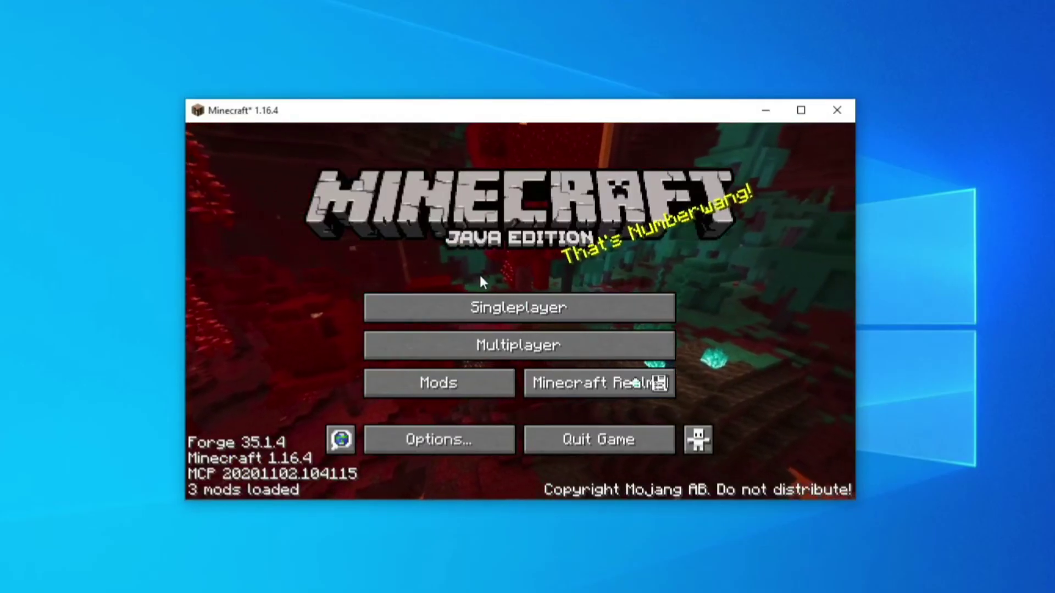
# Switch to Minecraft 1.16.4, look through the multiplayer server list and join the seekahost server.
pyautogui.click(503, 343)
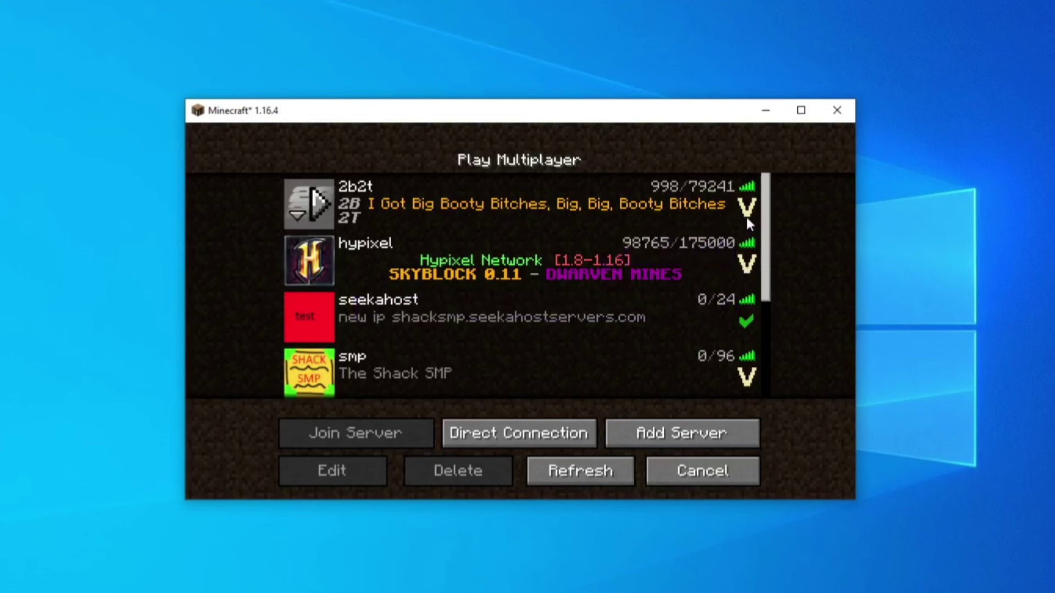
pyautogui.scroll(-5, 753, 290)
pyautogui.scroll(5, 745, 279)
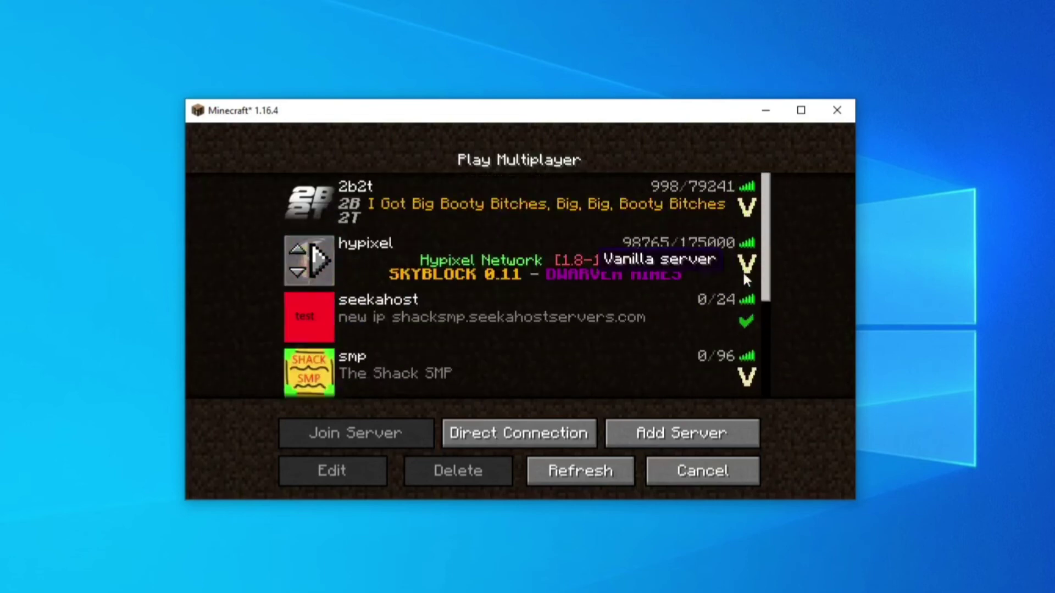
pyautogui.click(427, 315)
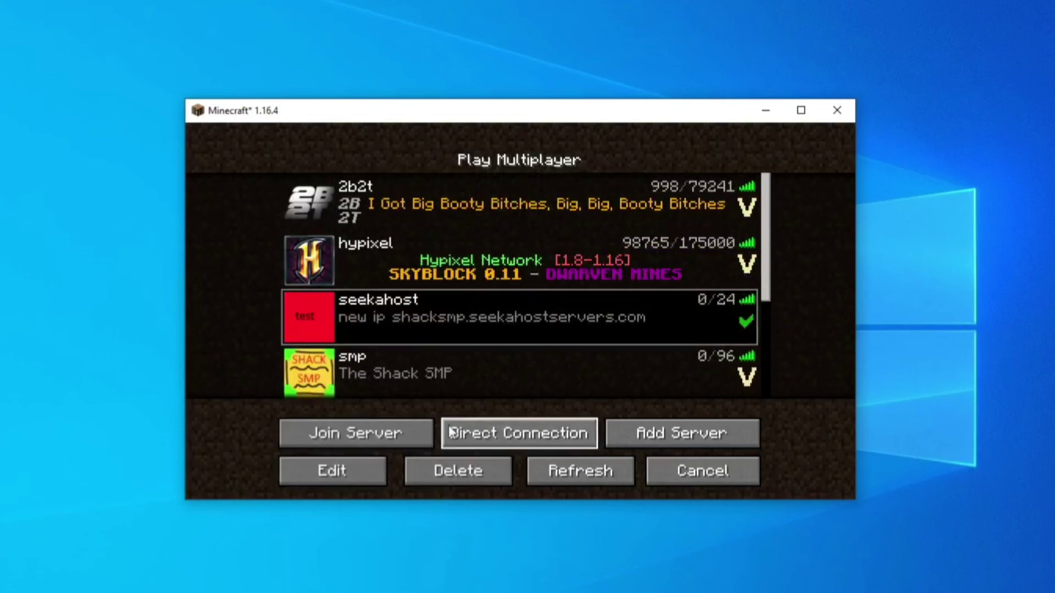
pyautogui.click(402, 431)
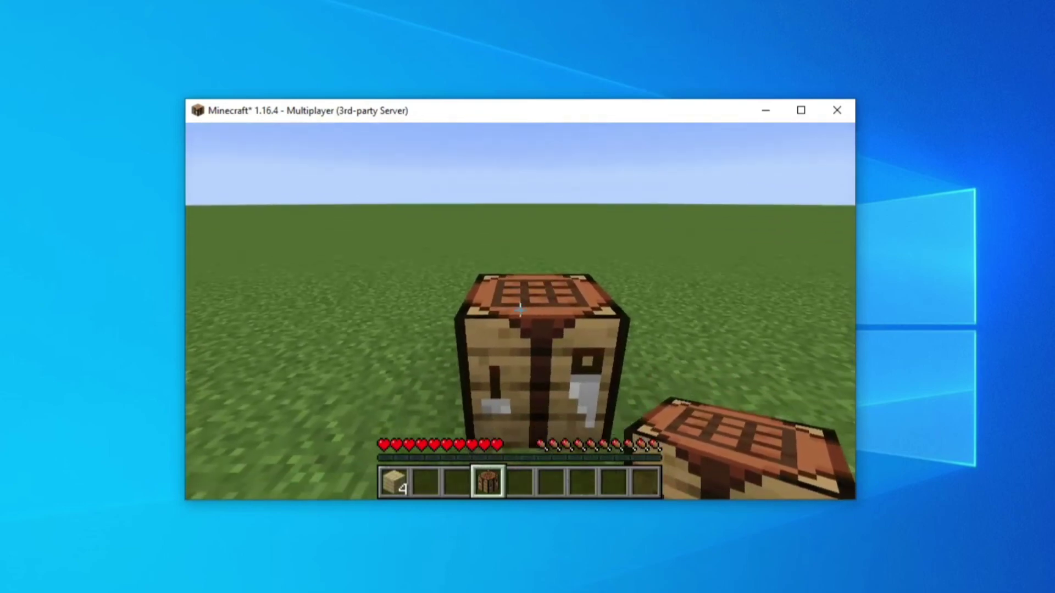
# Open the placed crafting table and put one emerald each in the upper and centre slots of the grid's middle column.
pyautogui.rightClick(520, 311)
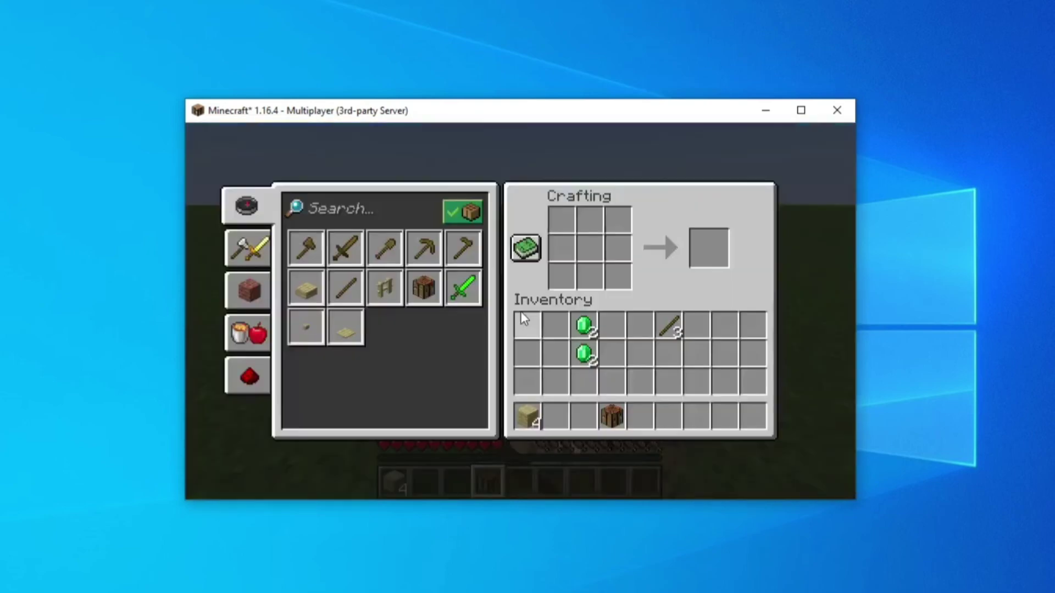
pyautogui.click(583, 325)
pyautogui.click(589, 222)
pyautogui.rightClick(589, 223)
pyautogui.click(590, 247)
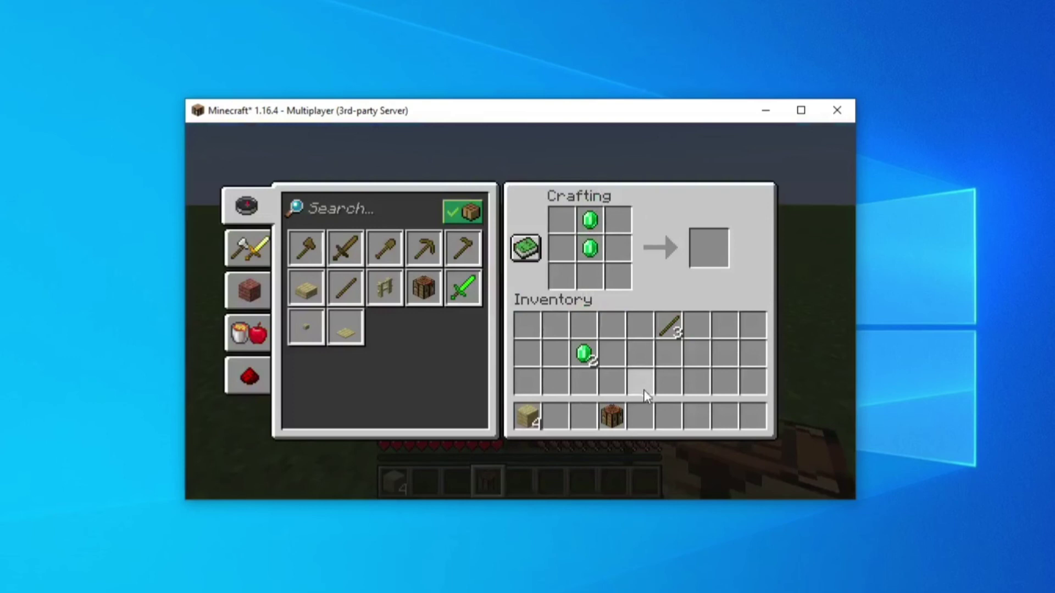
# Add one stick below the two emeralds, move the crafted green sword to the inventory, and select hotbar slot 5 after closing the crafting table.
pyautogui.click(669, 325)
pyautogui.rightClick(590, 275)
pyautogui.click(670, 354)
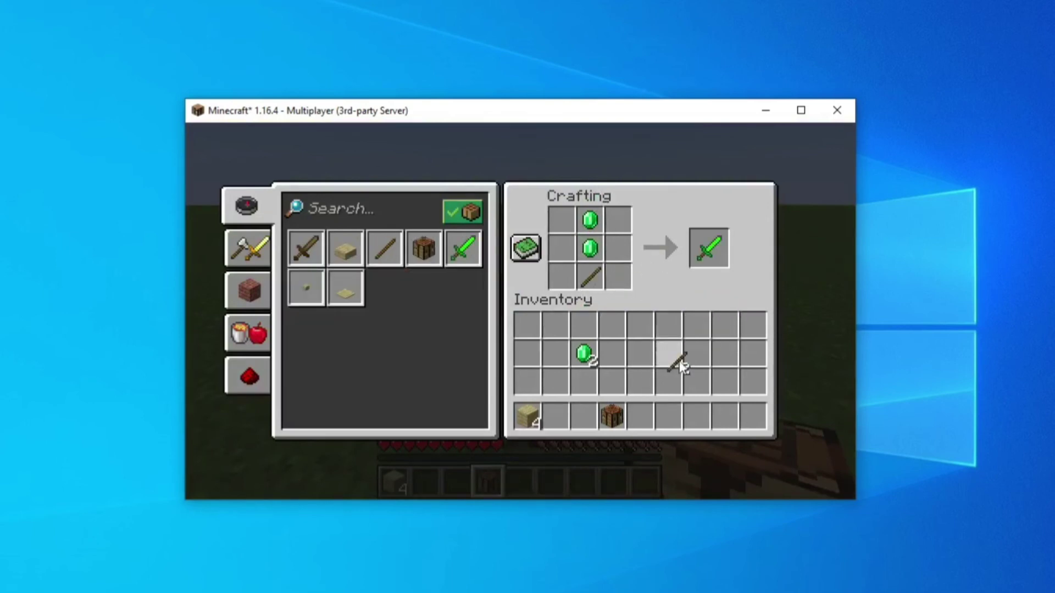
pyautogui.click(708, 247)
pyautogui.click(670, 387)
pyautogui.press('Escape')
pyautogui.press('5')
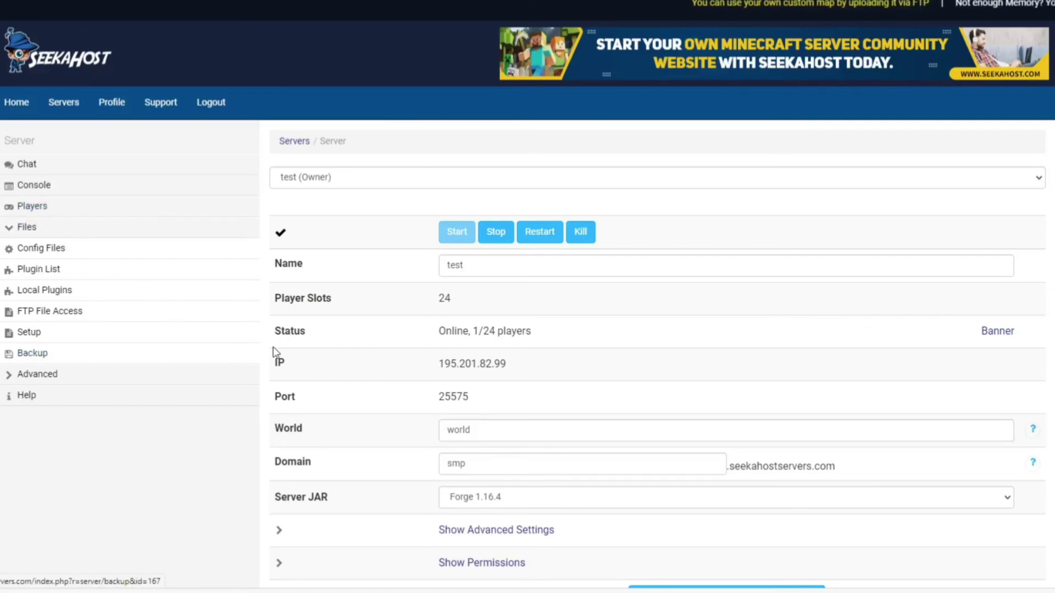
# Switch to the SeekaHost server panel and open the mods folder through FTP File Access to view its contents.
pyautogui.click(59, 314)
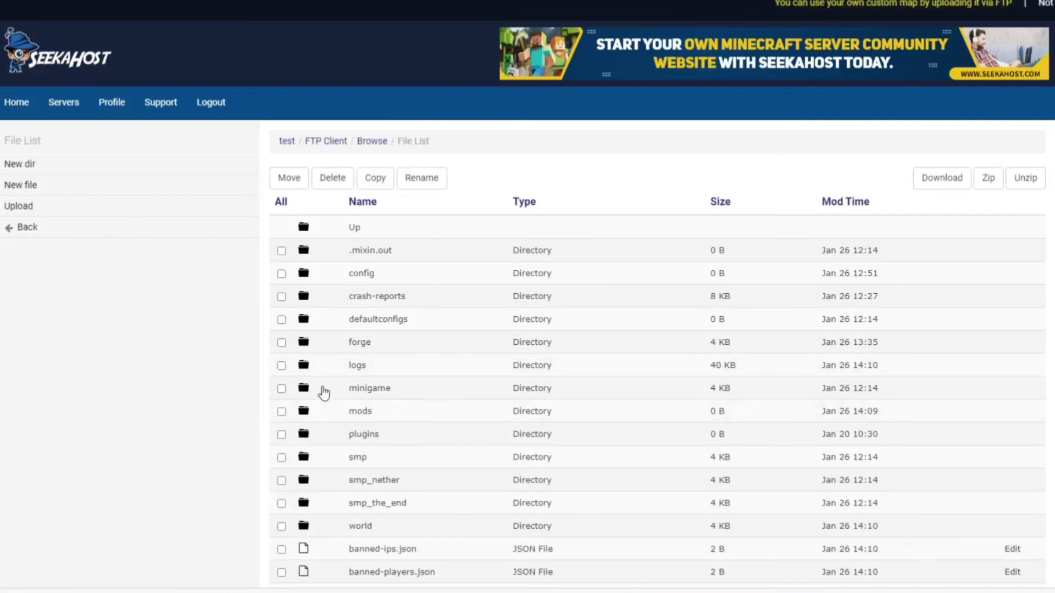
pyautogui.click(365, 412)
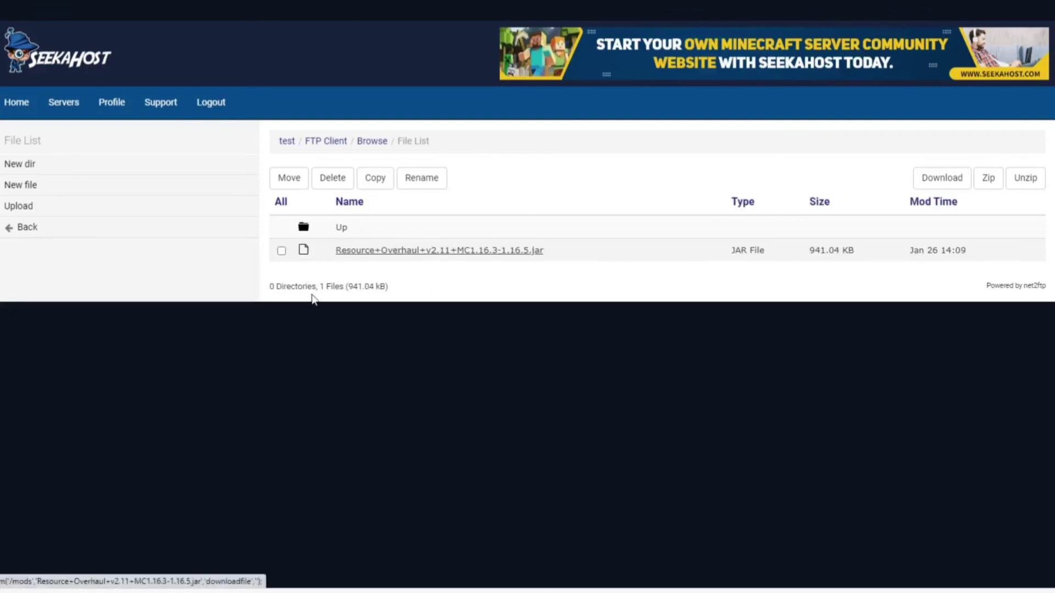